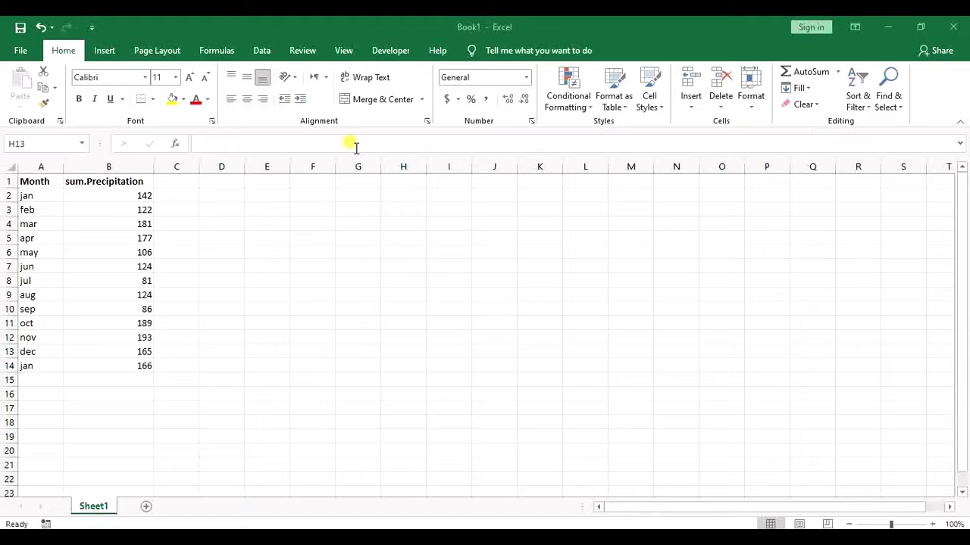
- Select the month and precipitation columns and cells to inspect the table's data
{"action": "left_click", "coordinate": [244, 197]}
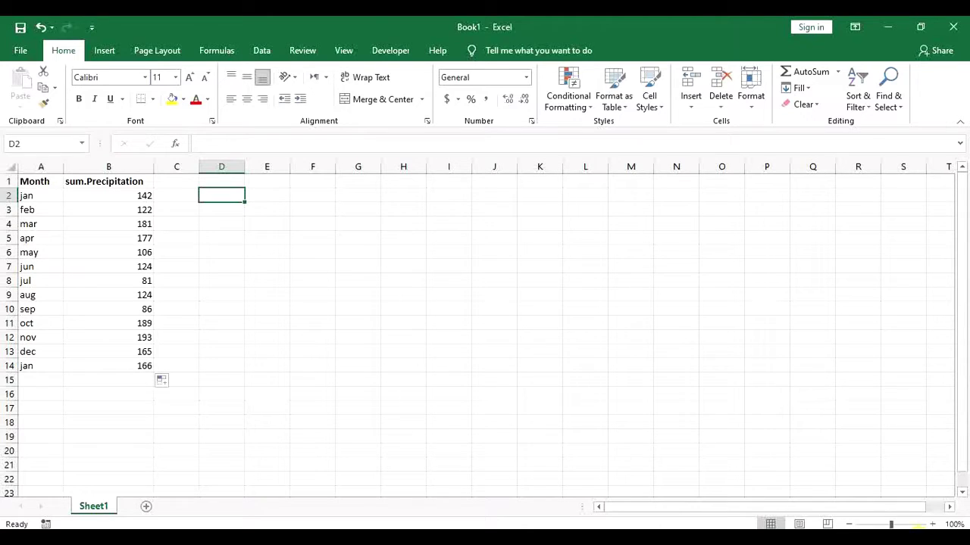
{"action": "left_click", "coordinate": [34, 167]}
{"action": "left_click_drag", "start_coordinate": [31, 182], "coordinate": [34, 283]}
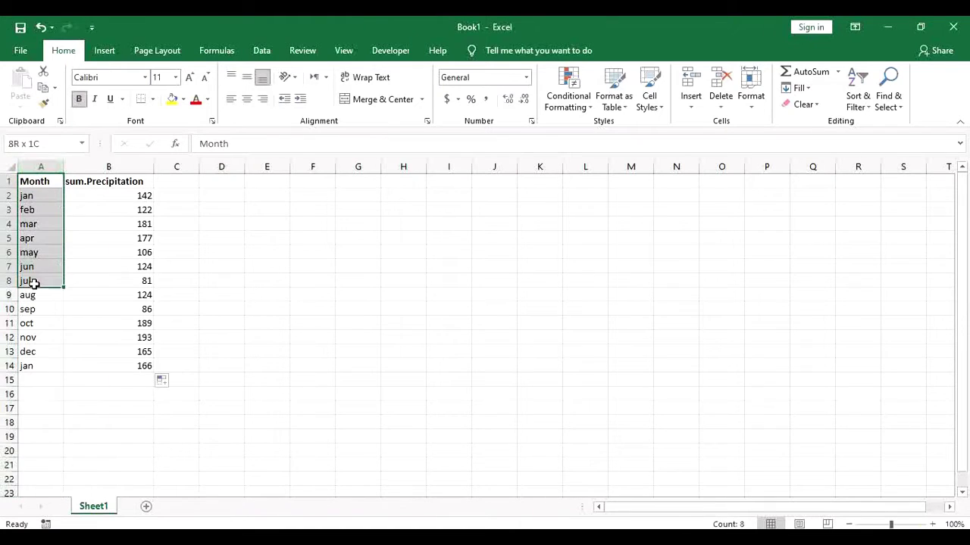
{"action": "left_click", "coordinate": [101, 198]}
{"action": "left_click", "coordinate": [106, 167]}
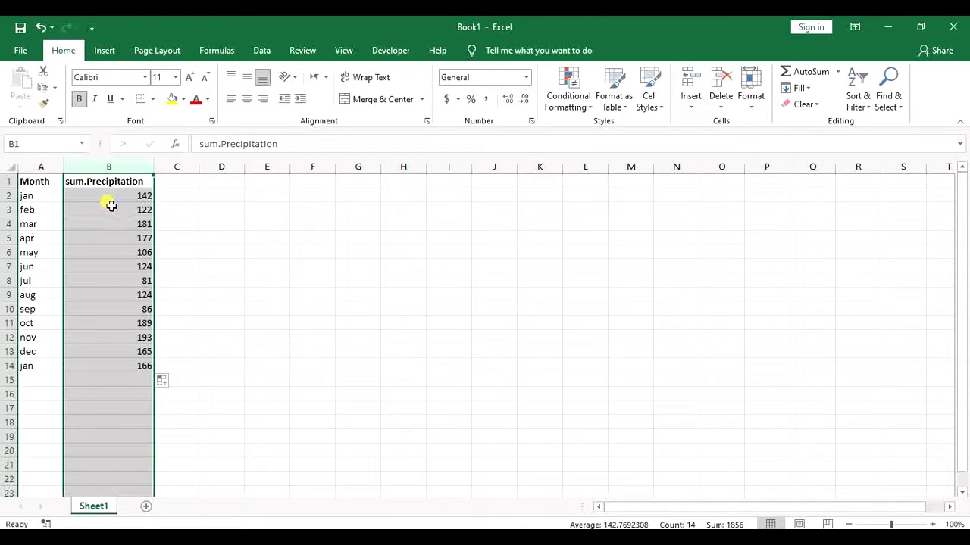
{"action": "left_click", "coordinate": [108, 198]}
{"action": "left_click", "coordinate": [58, 209]}
{"action": "left_click", "coordinate": [222, 199]}
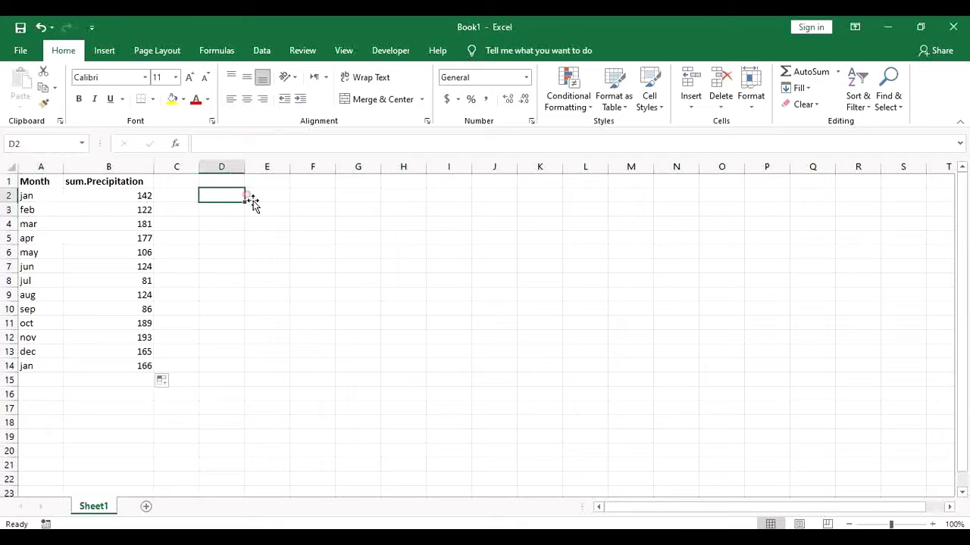
- Enter =ROW(A2) in E2 so it returns 2
{"action": "left_click", "coordinate": [277, 198]}
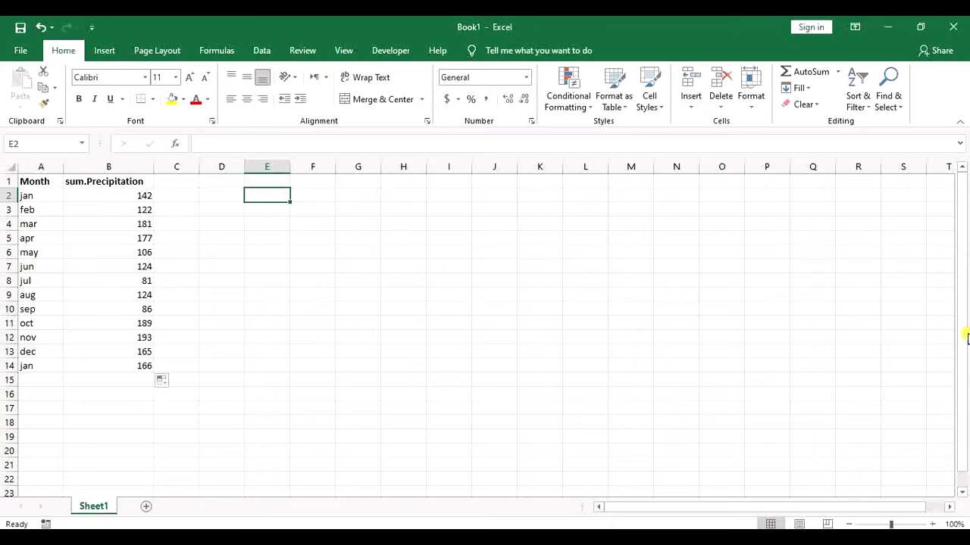
{"action": "type", "text": "="}
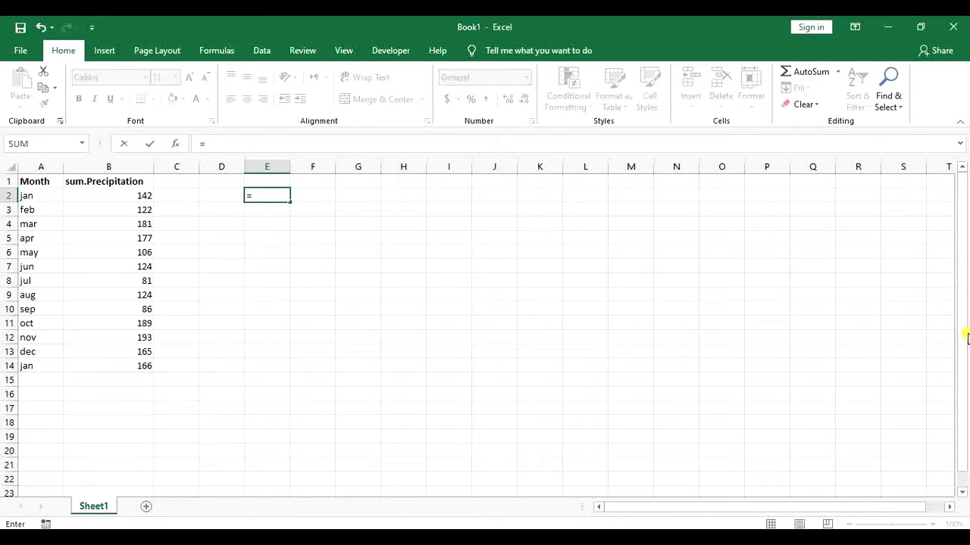
{"action": "type", "text": "r"}
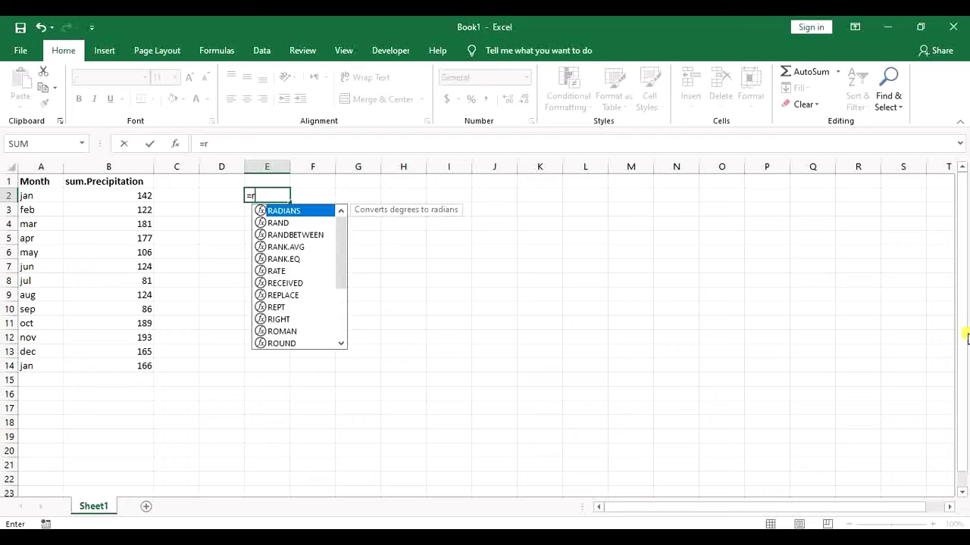
{"action": "type", "text": "ow"}
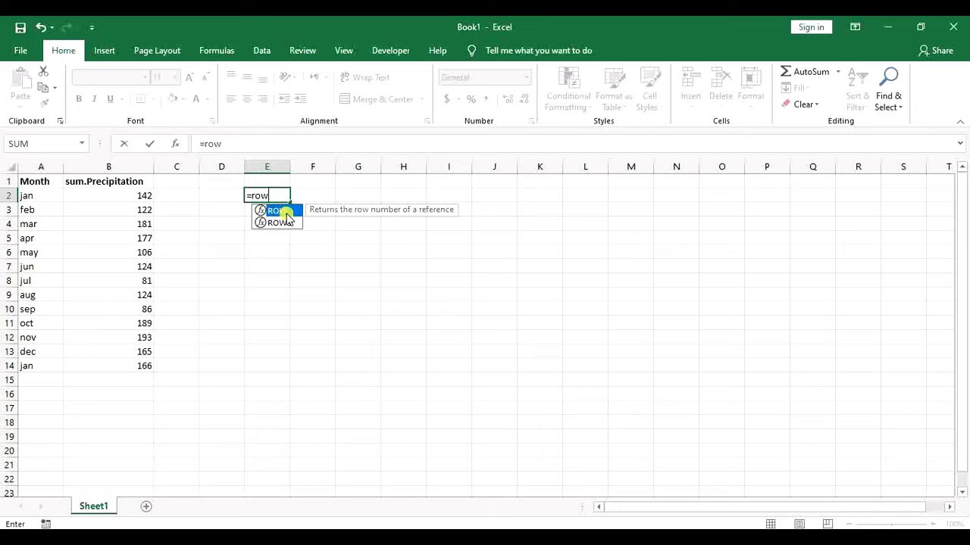
{"action": "double_click", "coordinate": [287, 211]}
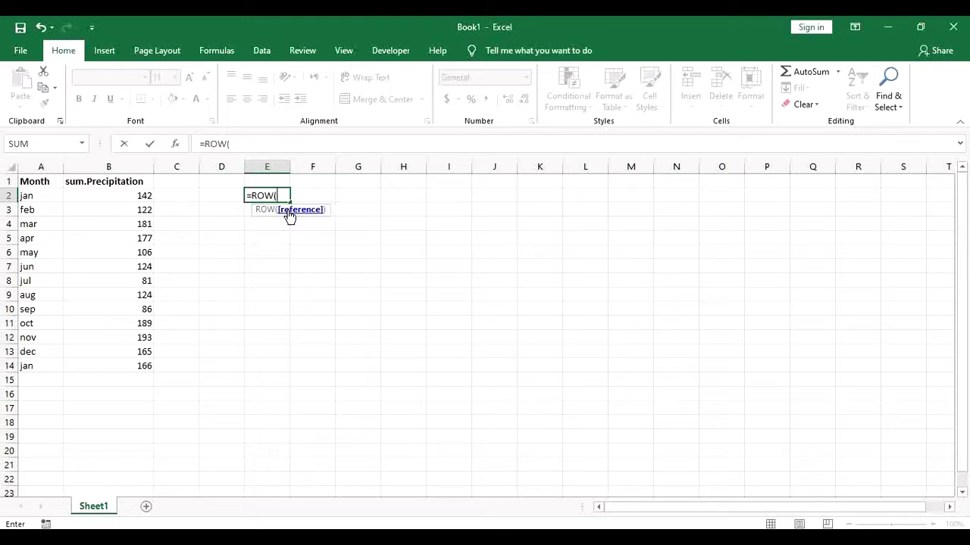
{"action": "left_click", "coordinate": [32, 195]}
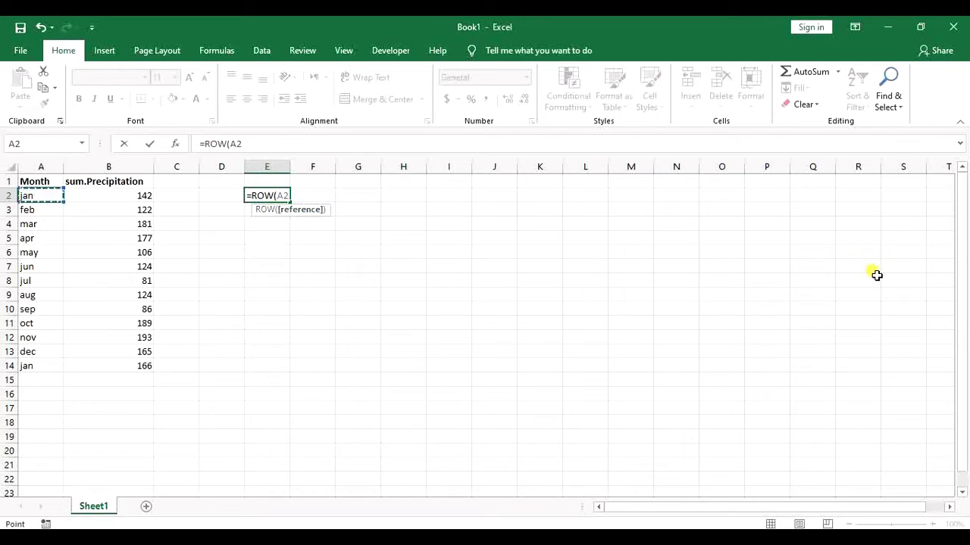
{"action": "type", "text": ")"}
{"action": "key", "text": "Return"}
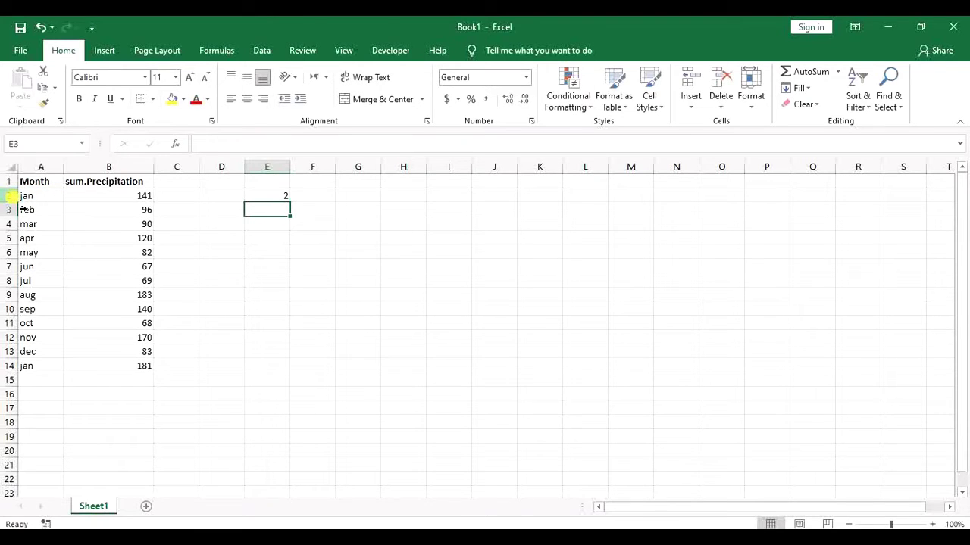
- Change E2's formula from =ROW(A2) to =ROWS(A1:B14), returning 14
{"action": "double_click", "coordinate": [277, 195]}
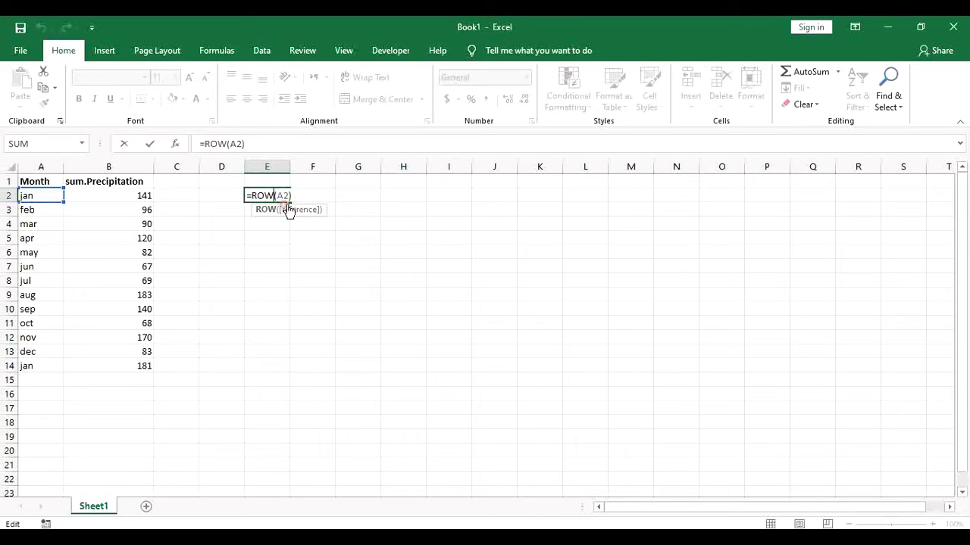
{"action": "type", "text": "s"}
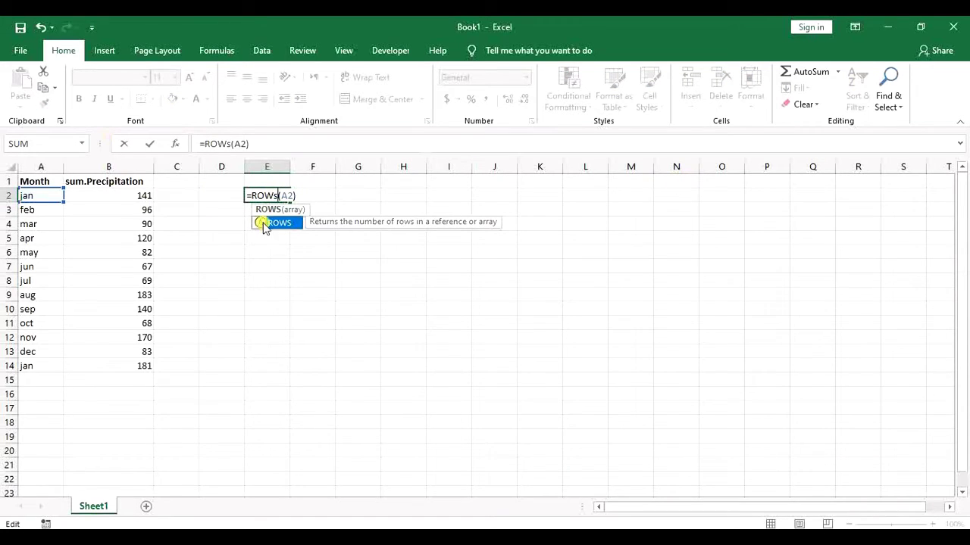
{"action": "key", "text": "BackSpace"}
{"action": "type", "text": "S"}
{"action": "key", "text": "BackSpace"}
{"action": "key", "text": "BackSpace"}
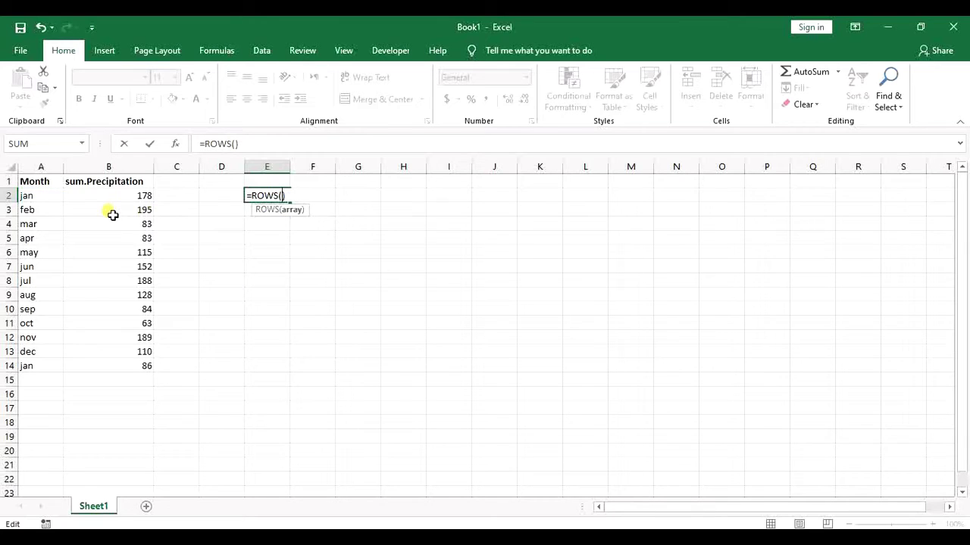
{"action": "left_click_drag", "start_coordinate": [44, 182], "coordinate": [136, 370]}
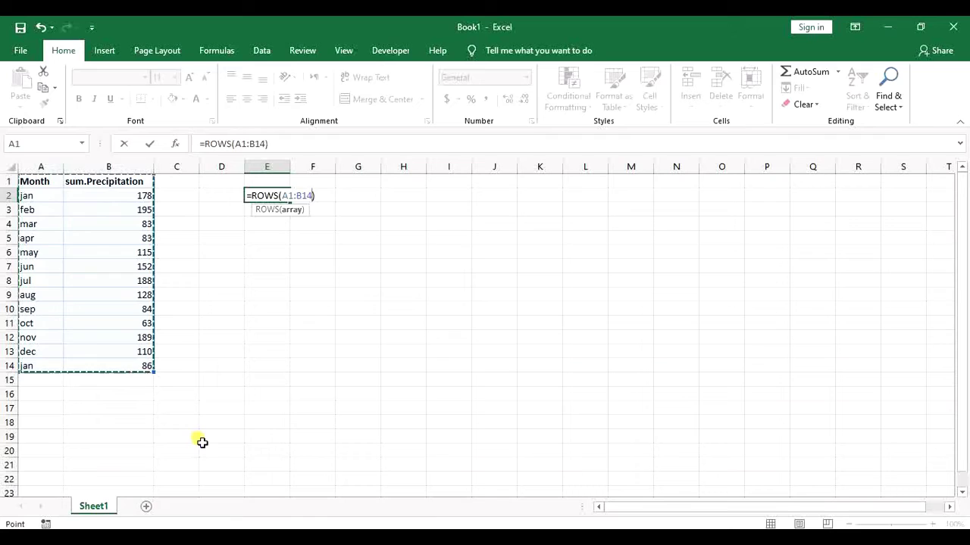
{"action": "key", "text": "Return"}
{"action": "left_click", "coordinate": [262, 196]}
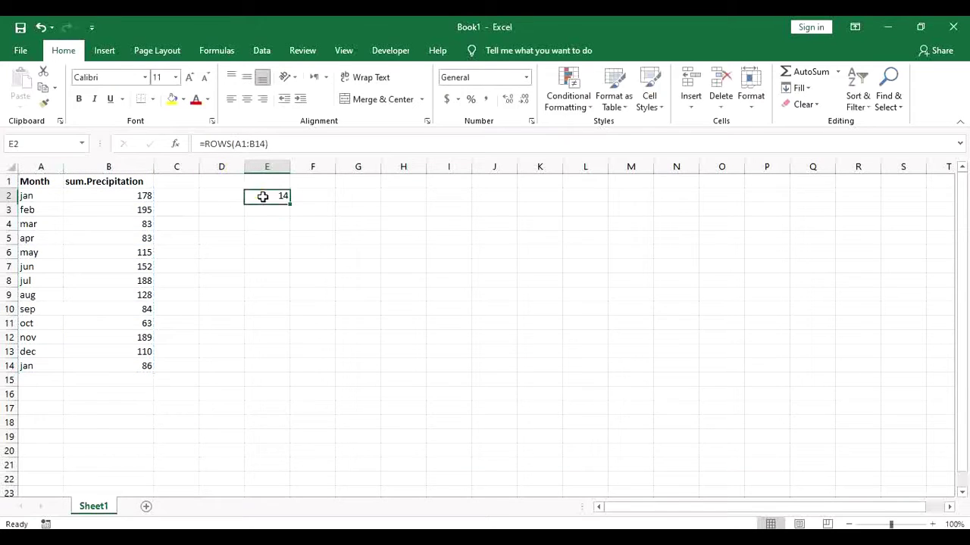
- Type the label '1 approach' into D2 beside the row count
{"action": "left_click_drag", "start_coordinate": [23, 183], "coordinate": [48, 369]}
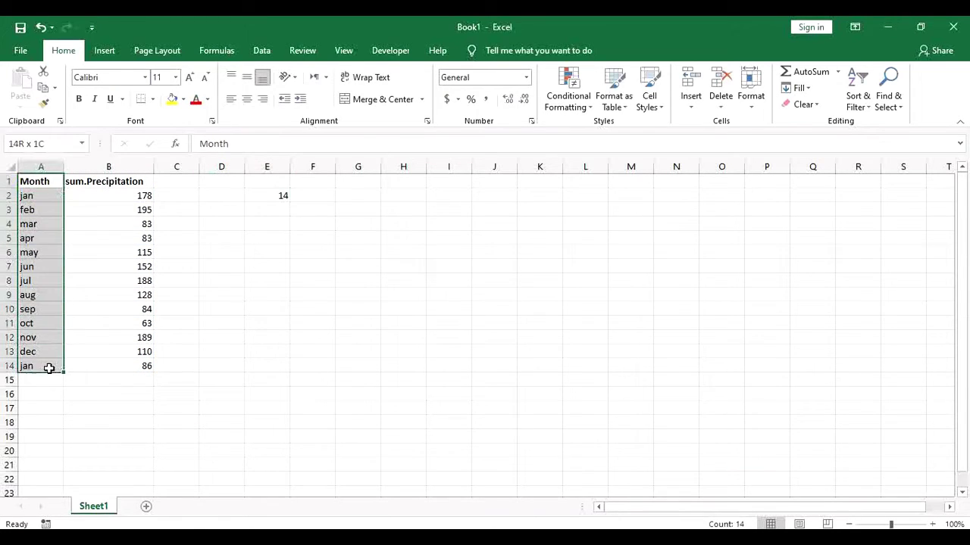
{"action": "left_click", "coordinate": [76, 367]}
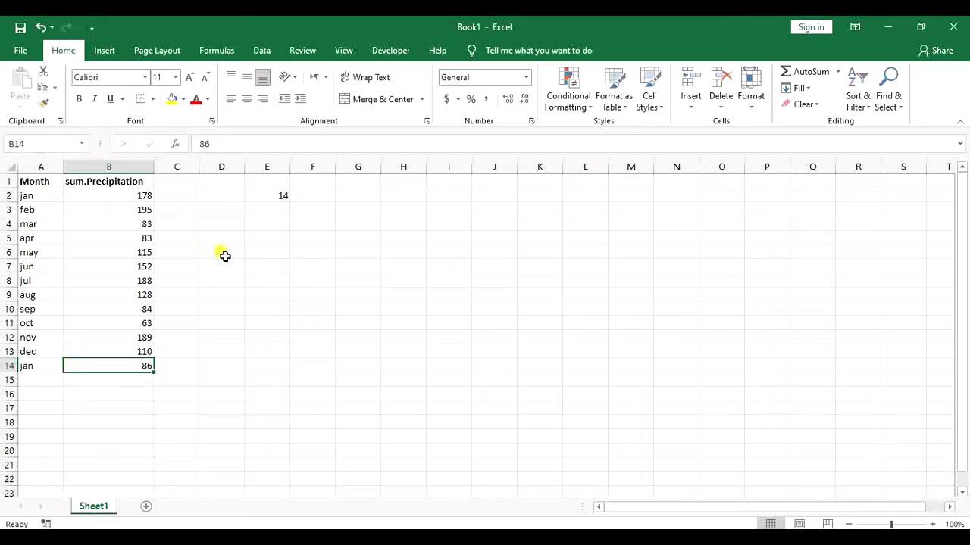
{"action": "left_click", "coordinate": [230, 199]}
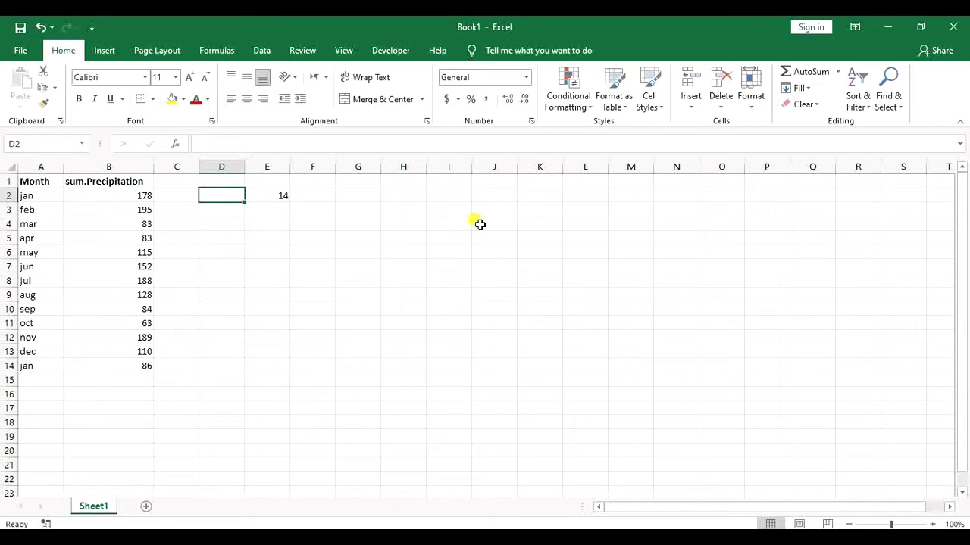
{"action": "type", "text": "1"}
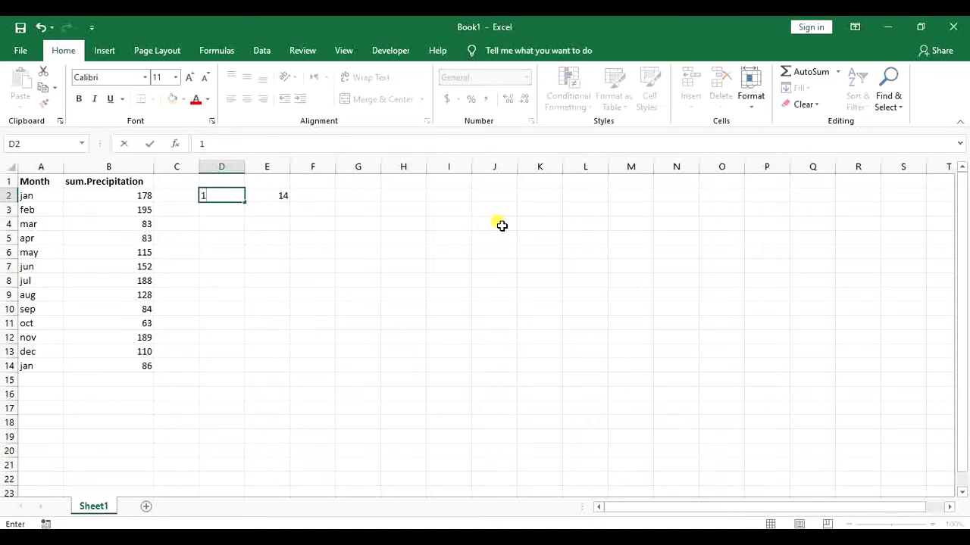
{"action": "type", "text": " approca"}
{"action": "key", "text": "BackSpace"}
{"action": "key", "text": "BackSpace"}
{"action": "type", "text": "ach"}
{"action": "left_click", "coordinate": [258, 252]}
- Widen column D so the '1 approach' label fits
{"action": "left_click_drag", "start_coordinate": [244, 168], "coordinate": [273, 168]}
{"action": "left_click", "coordinate": [250, 213]}
{"action": "left_click", "coordinate": [292, 213]}
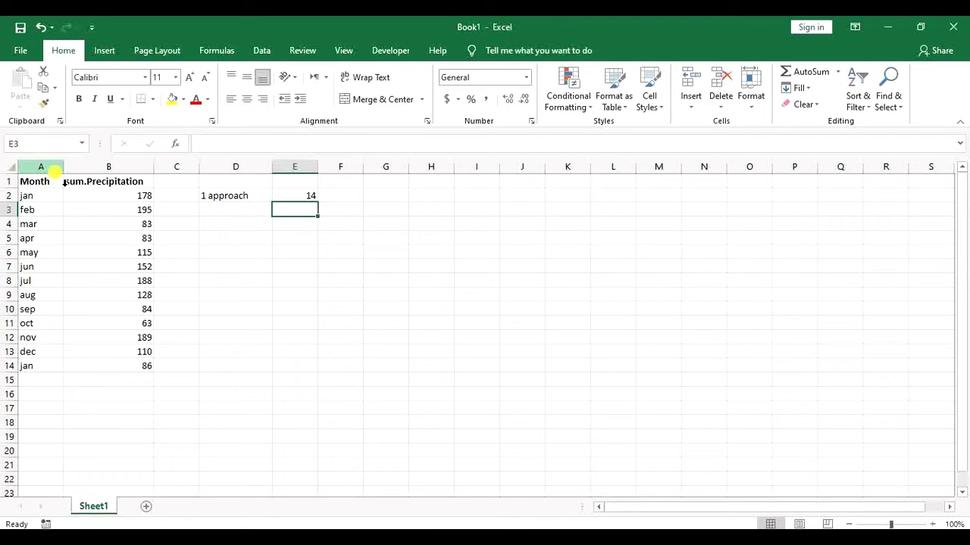
{"action": "left_click", "coordinate": [56, 171]}
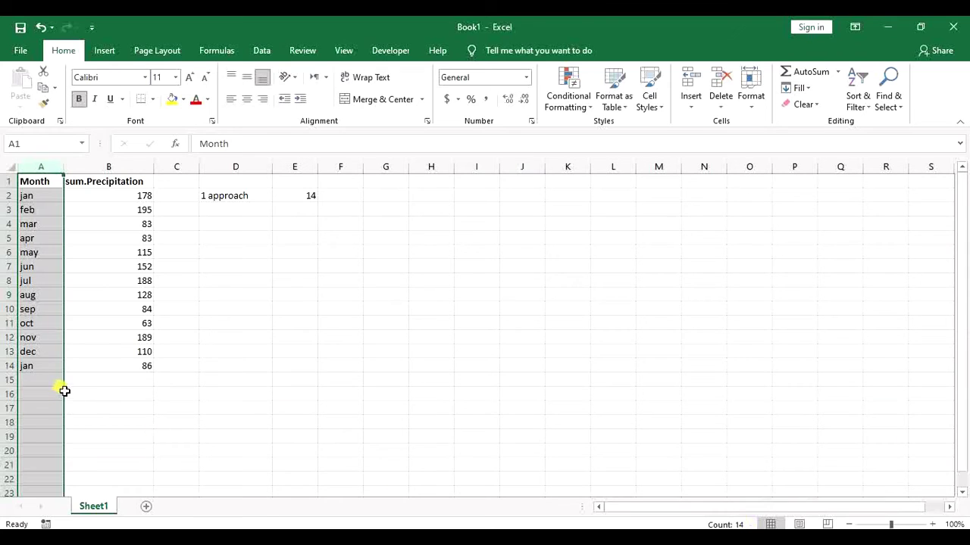
{"action": "scroll", "coordinate": [62, 389], "scroll_direction": "down", "scroll_amount": 7}
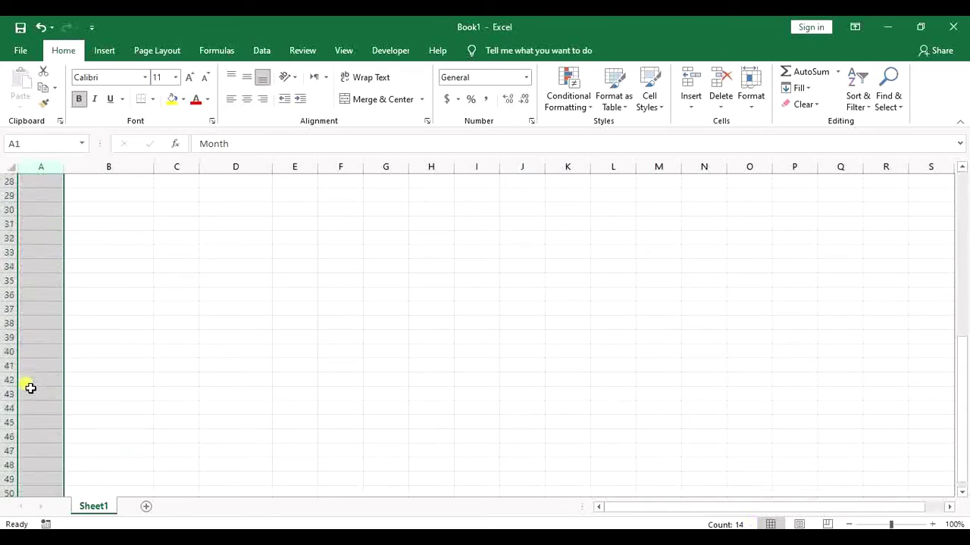
{"action": "scroll", "coordinate": [30, 378], "scroll_direction": "up", "scroll_amount": 7}
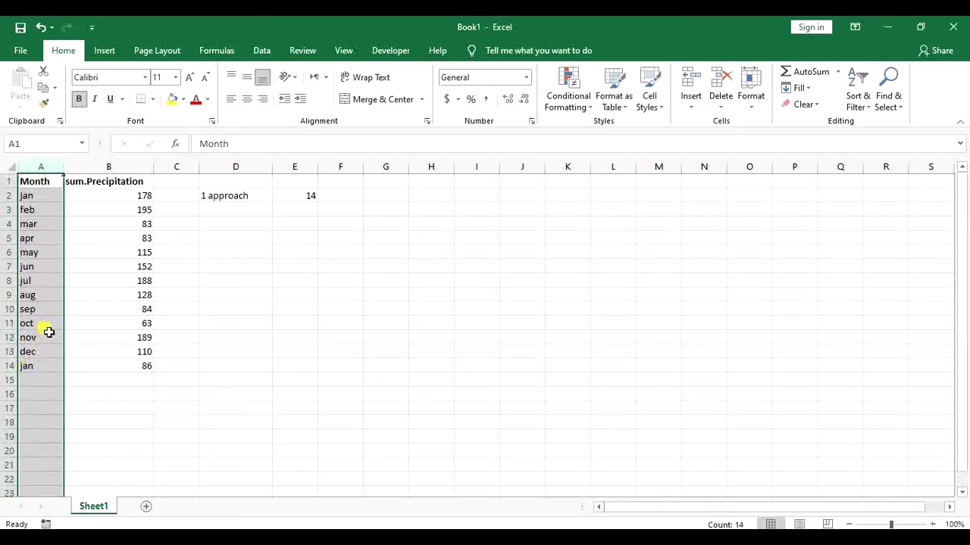
{"action": "left_click", "coordinate": [44, 327]}
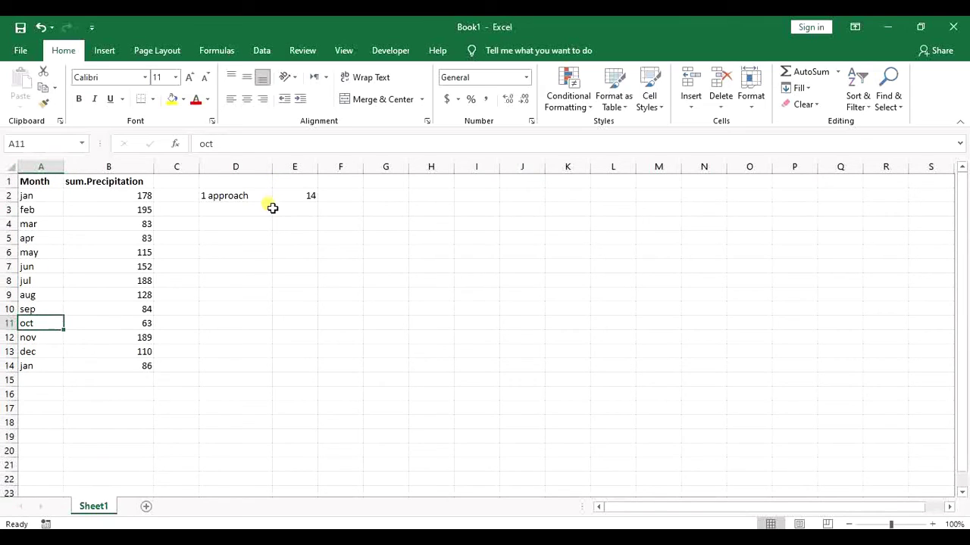
{"action": "left_click", "coordinate": [236, 168]}
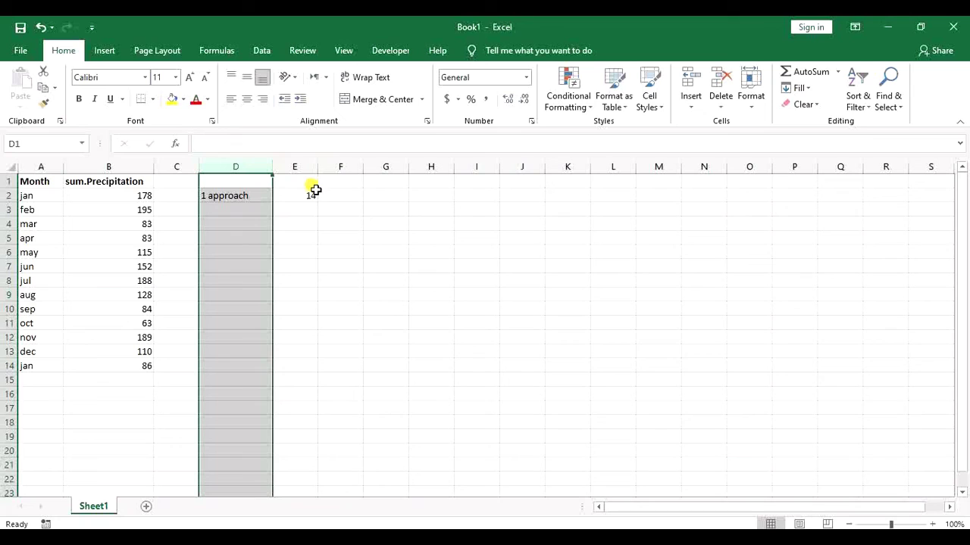
{"action": "left_click", "coordinate": [320, 203]}
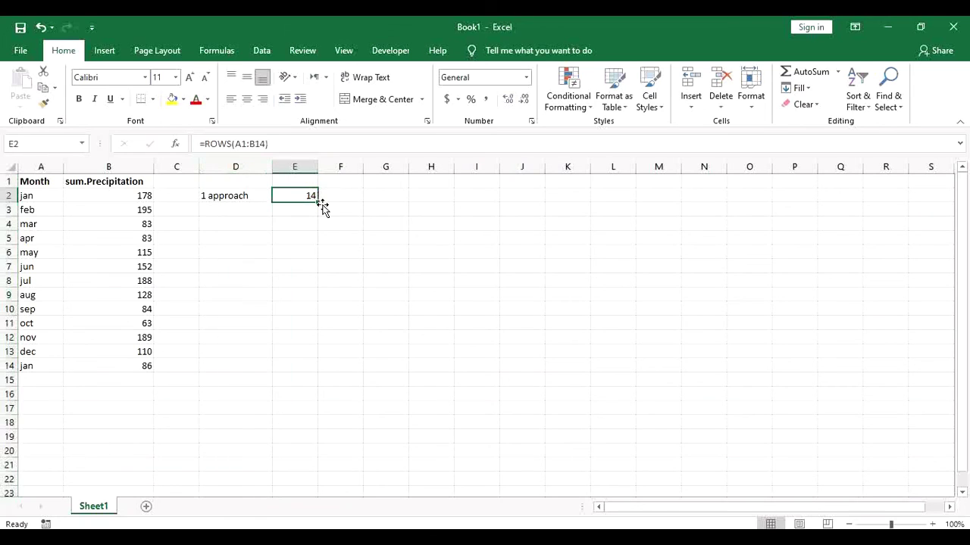